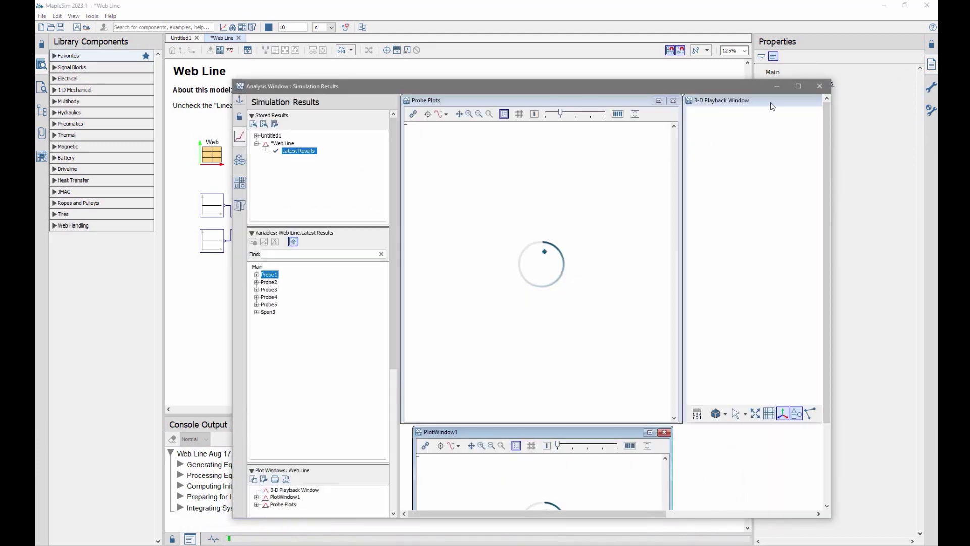
Step: Maximize the simulation results window and play the 3-D animation of the web line
{"action": "left_click", "coordinate": [798, 86]}
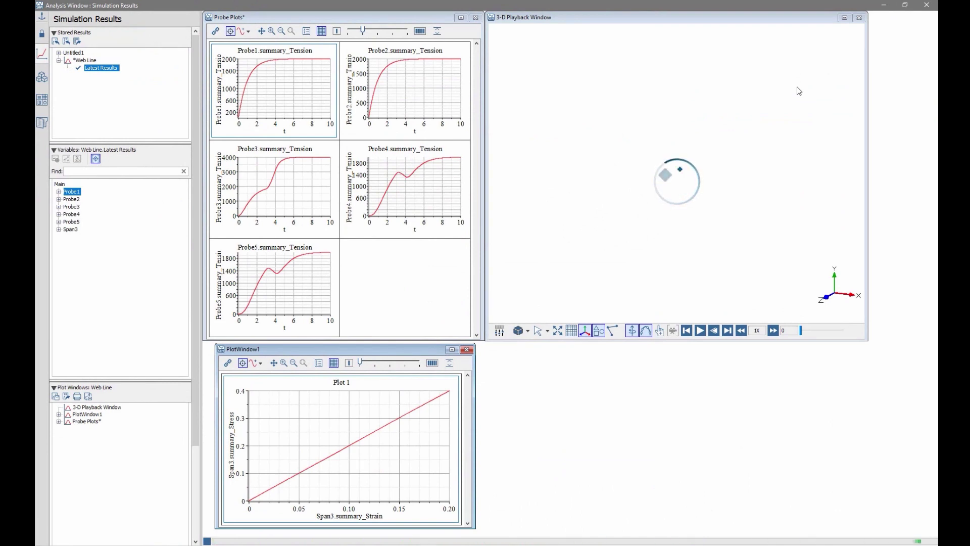
{"action": "left_click", "coordinate": [700, 330]}
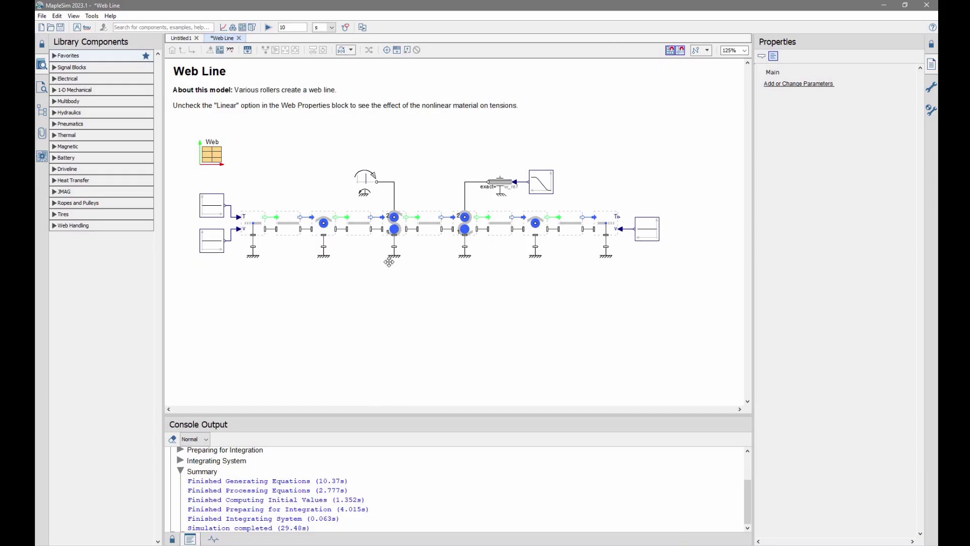
Step: Disable the Linear option in the Web Properties block so the web uses the nonlinear stress-strain table
{"action": "left_click", "coordinate": [209, 154]}
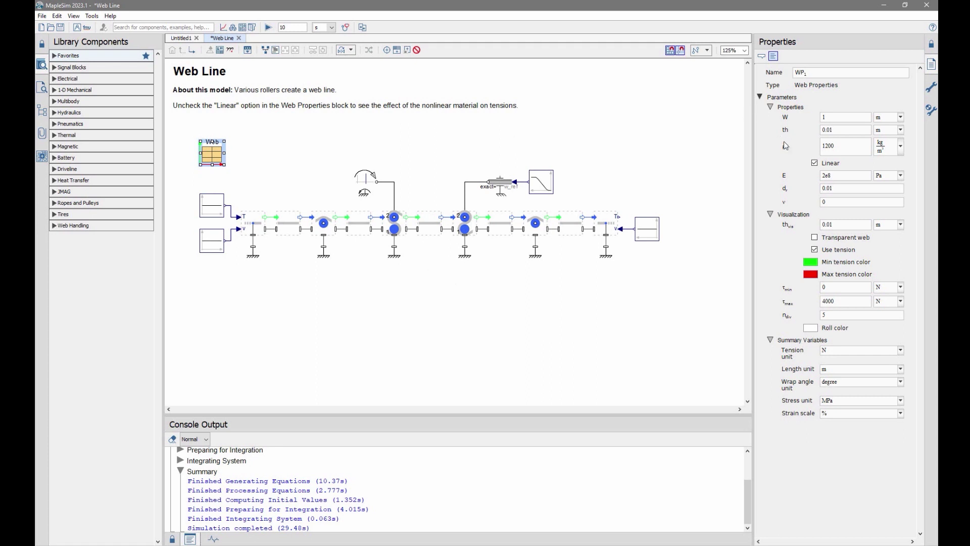
{"action": "left_click", "coordinate": [814, 163]}
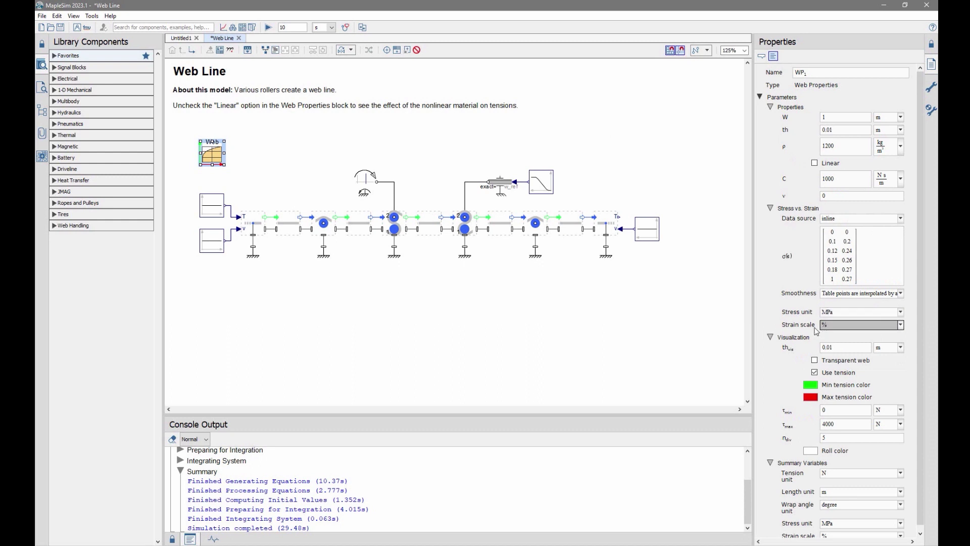
{"action": "left_click", "coordinate": [417, 165]}
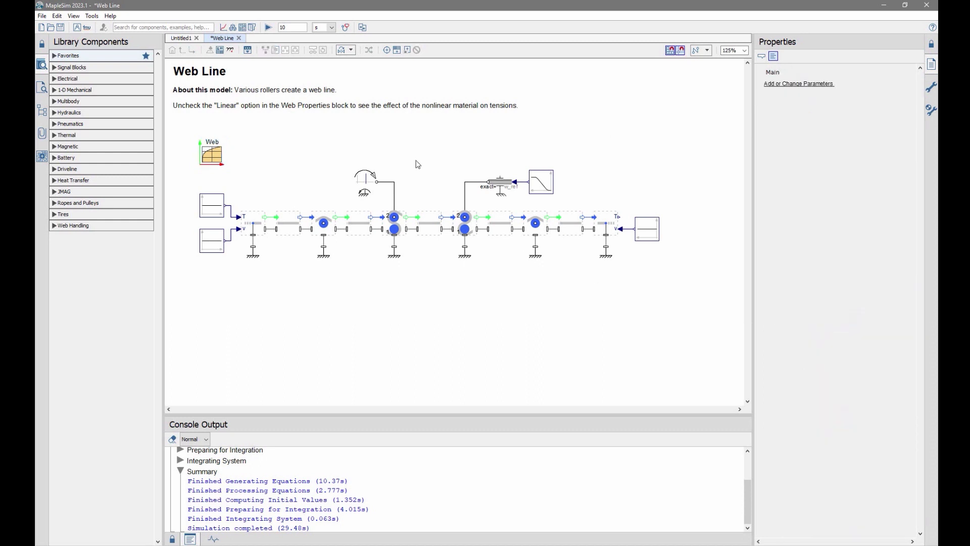
Step: Rerun the Web Line simulation with the nonlinear material and play its 3-D animation
{"action": "left_click", "coordinate": [268, 28]}
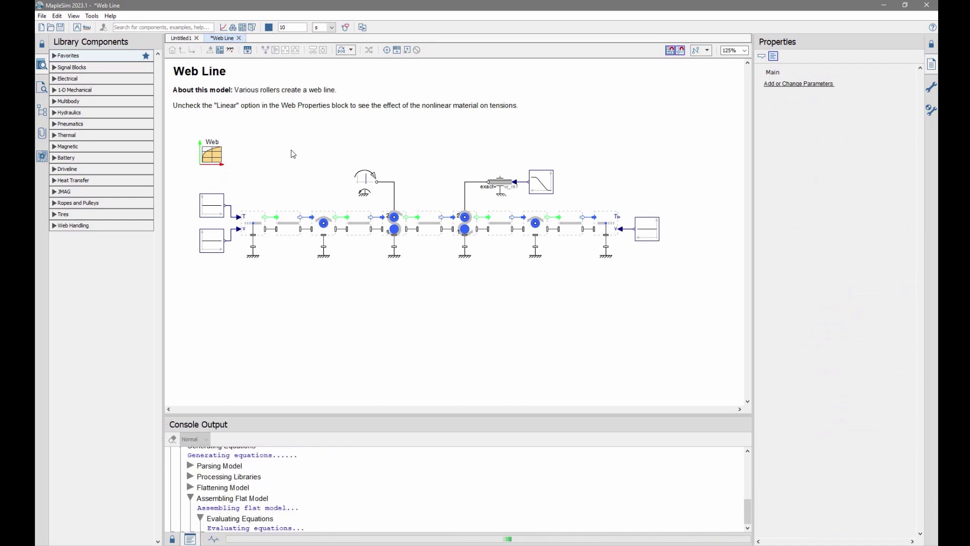
{"action": "left_click", "coordinate": [211, 154]}
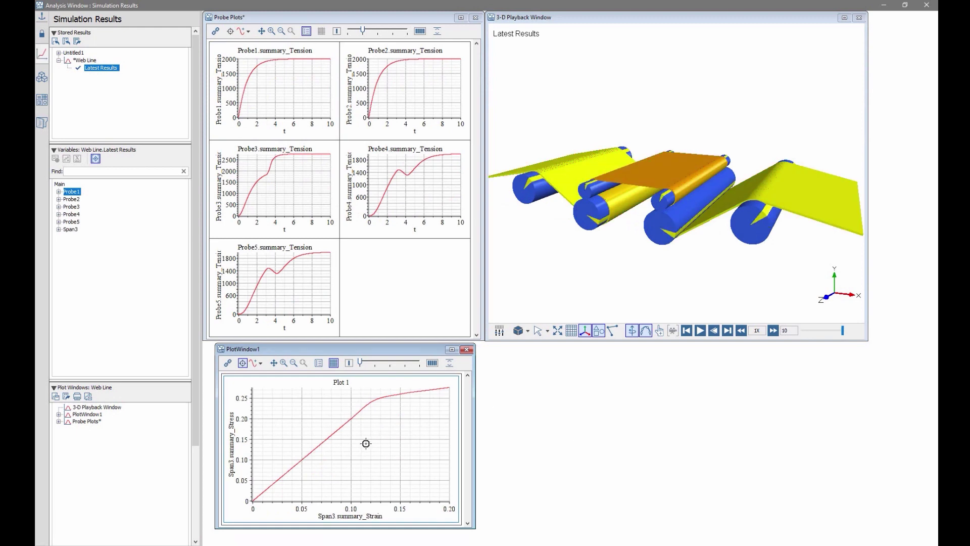
{"action": "left_click", "coordinate": [699, 330]}
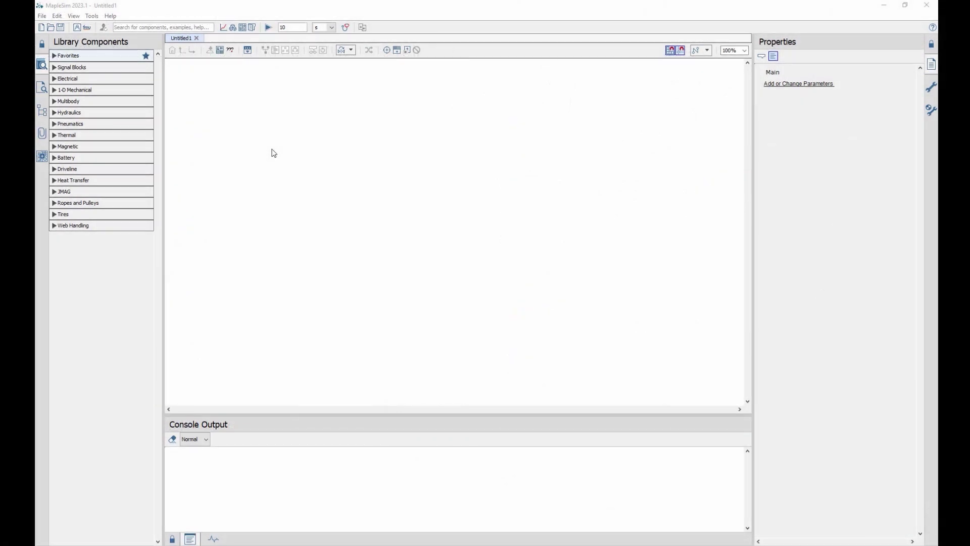
Step: Open the Disturbance Propagation model from the Web Handling examples
{"action": "left_click", "coordinate": [111, 16]}
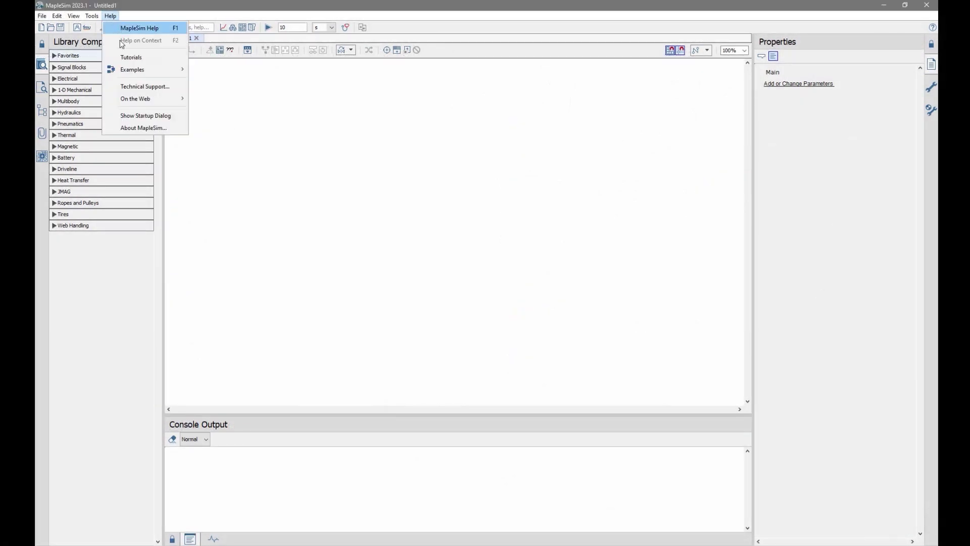
{"action": "mouse_move", "coordinate": [133, 70]}
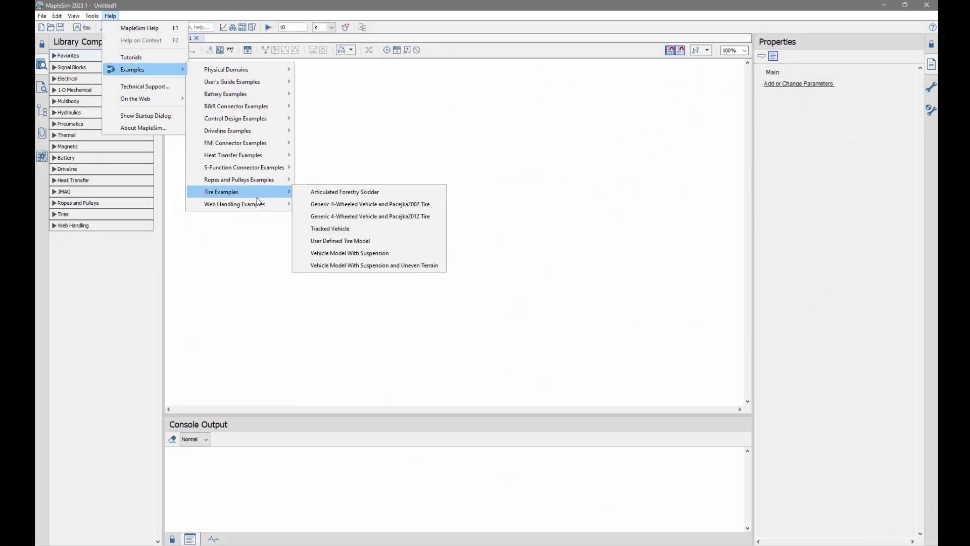
{"action": "mouse_move", "coordinate": [261, 205]}
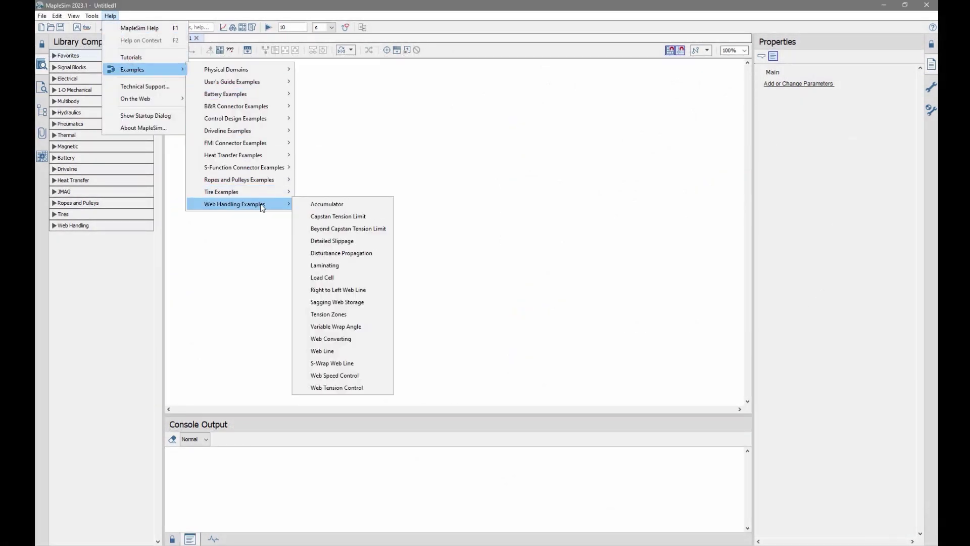
{"action": "left_click", "coordinate": [351, 253]}
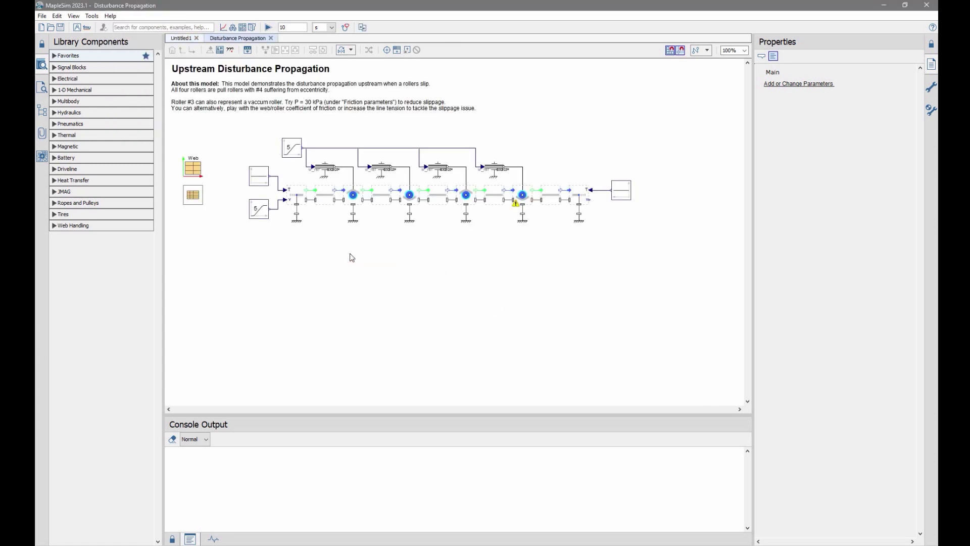
Step: Turn the Add eccentricity option of roller #4 off and back on
{"action": "scroll", "coordinate": [526, 213], "scroll_direction": "up", "scroll_amount": 5}
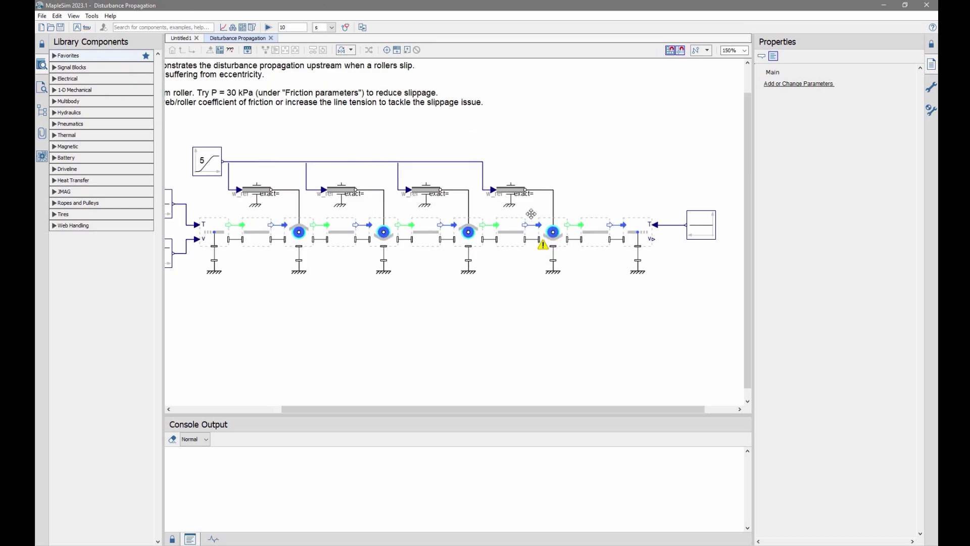
{"action": "left_click", "coordinate": [576, 234]}
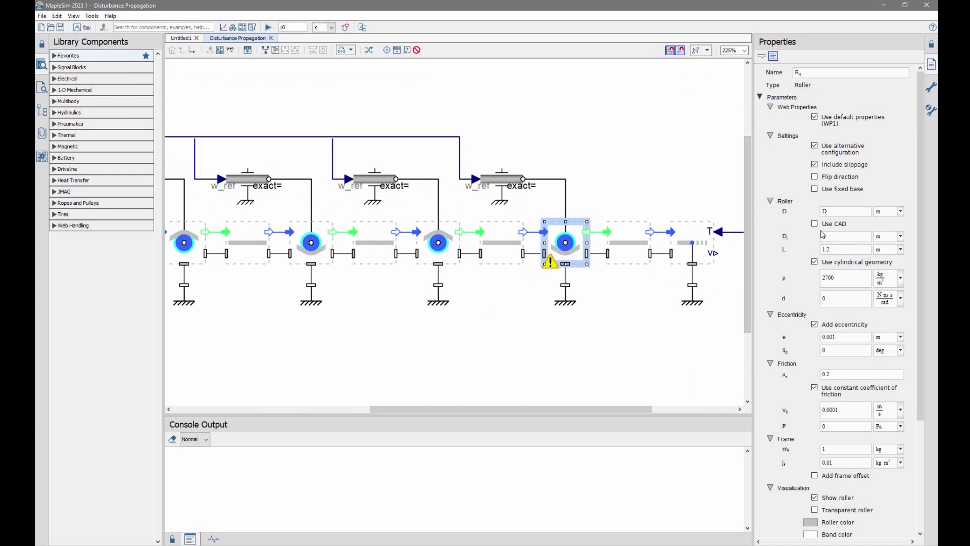
{"action": "left_click", "coordinate": [815, 324]}
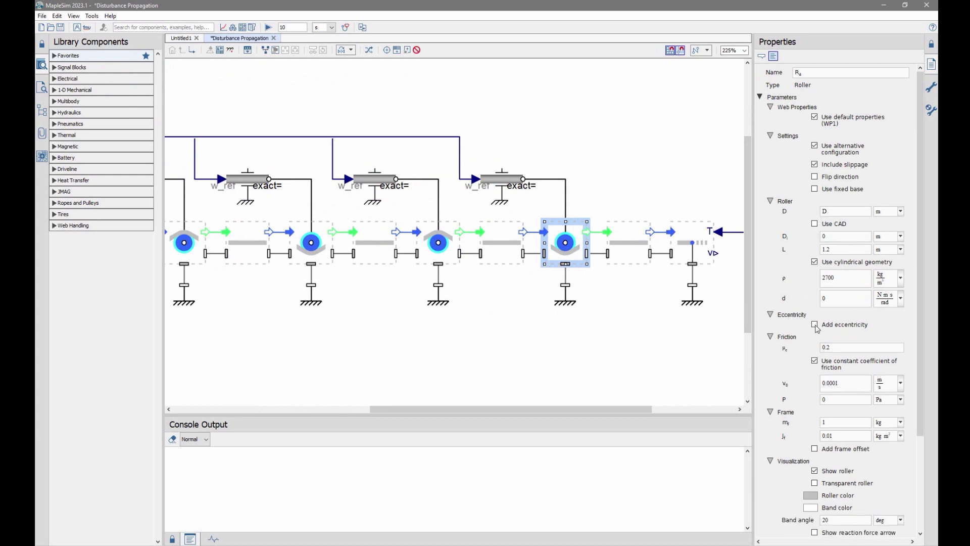
{"action": "left_click", "coordinate": [814, 324]}
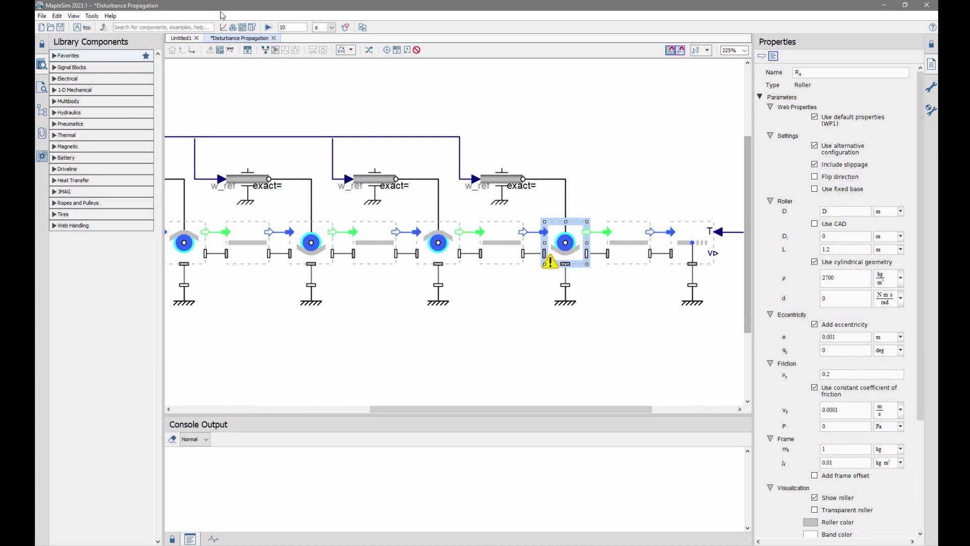
Step: Simulate the Disturbance Propagation model for 10 s and maximize the results window
{"action": "left_click", "coordinate": [268, 28]}
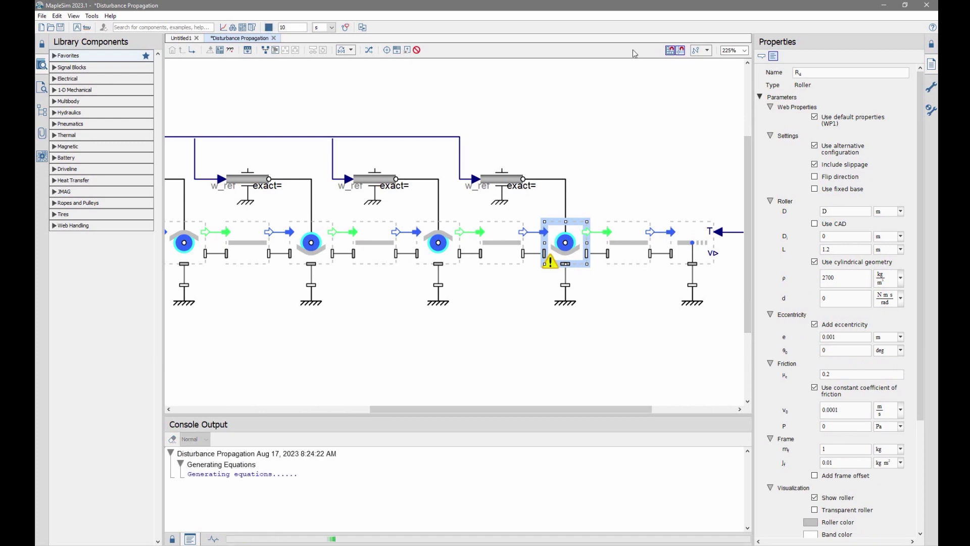
{"action": "left_click", "coordinate": [742, 50]}
{"action": "left_click", "coordinate": [738, 78]}
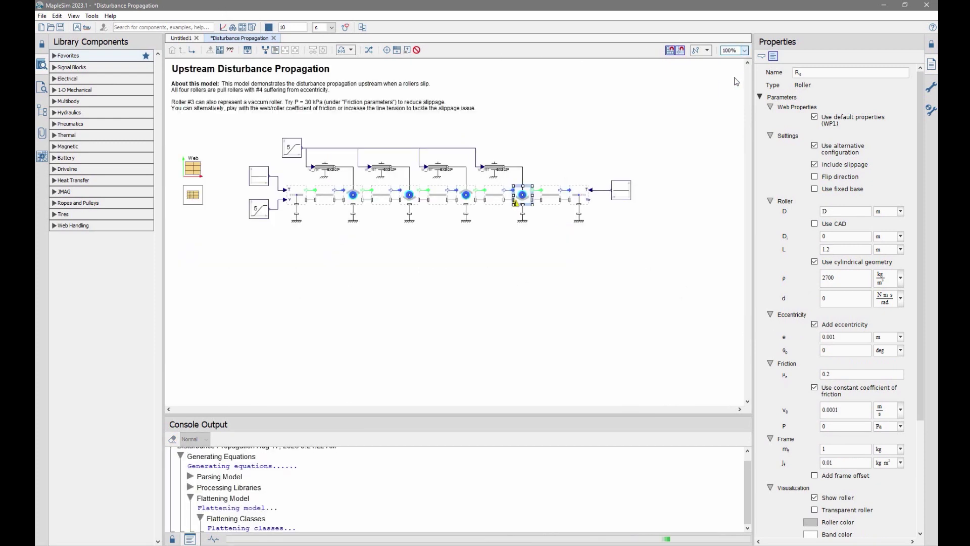
{"action": "left_click", "coordinate": [465, 264]}
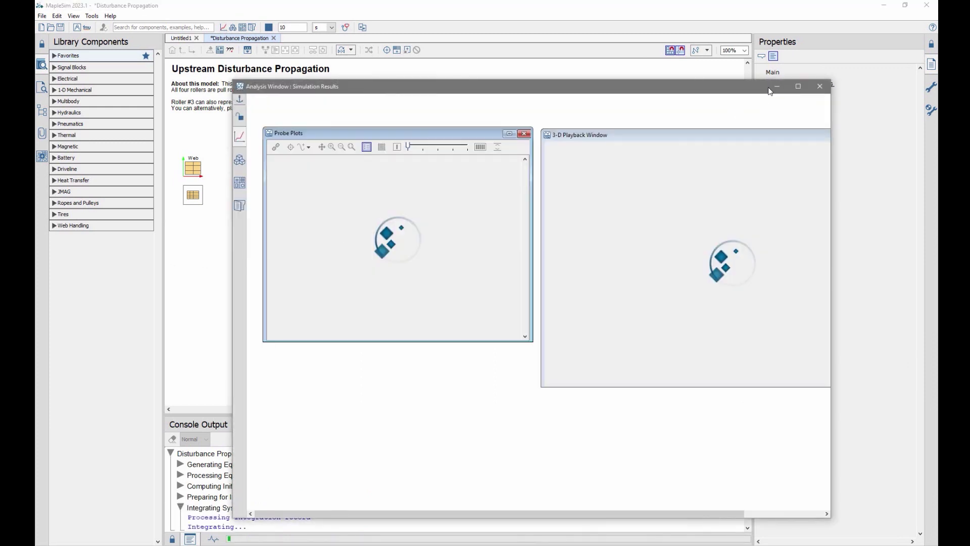
{"action": "left_click", "coordinate": [798, 86]}
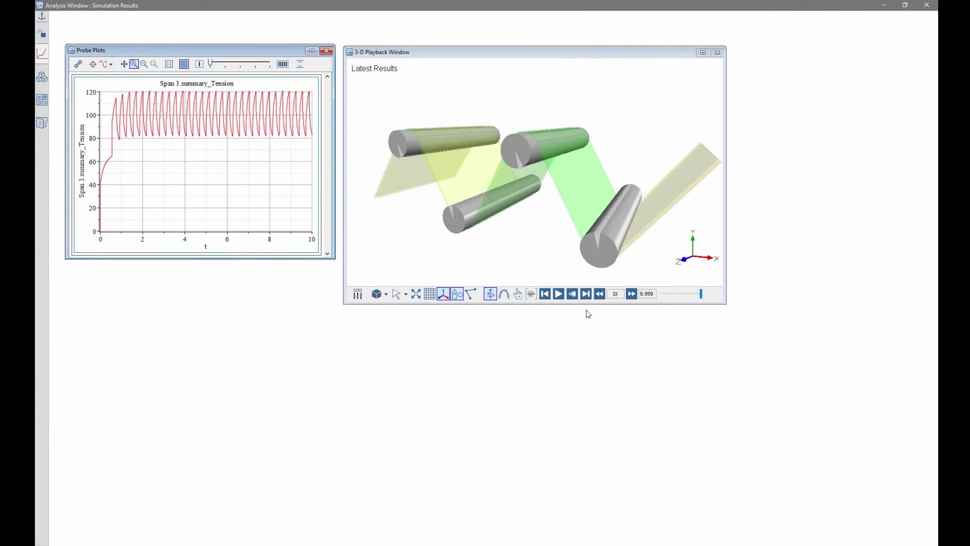
Step: Close the probe plots and play the roller animation in a maximized 3-D playback window, inspecting roller #4 up close
{"action": "left_click", "coordinate": [326, 51]}
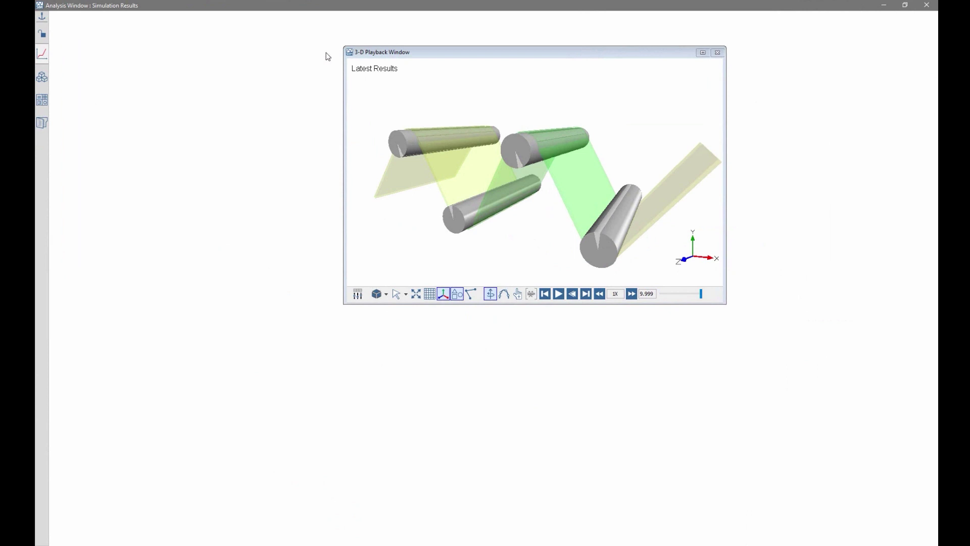
{"action": "left_click", "coordinate": [702, 52]}
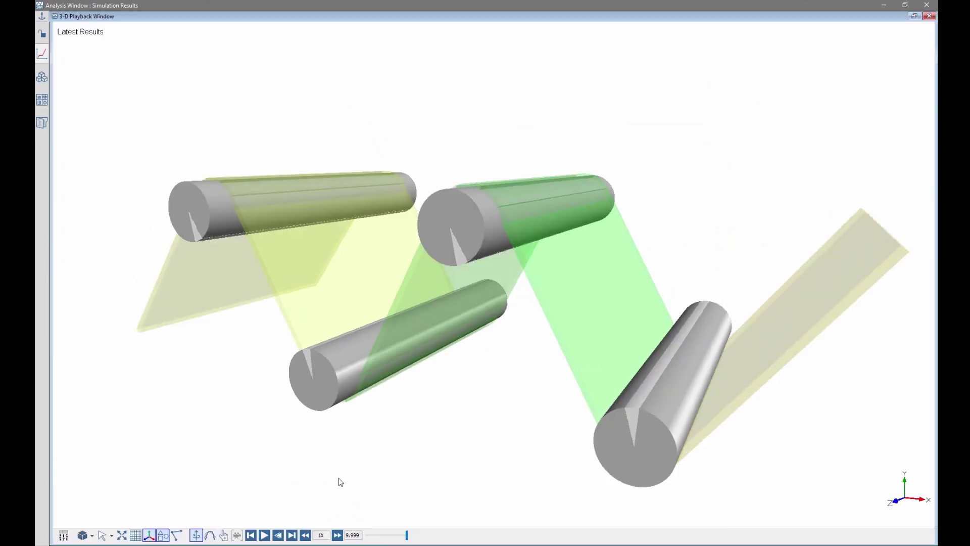
{"action": "left_click", "coordinate": [264, 534]}
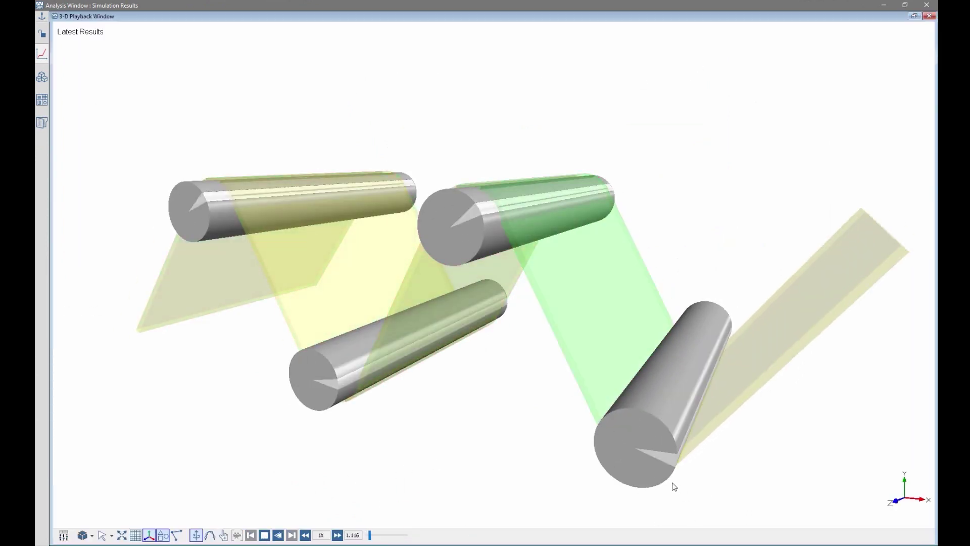
{"action": "scroll", "coordinate": [663, 493], "scroll_direction": "up", "scroll_amount": 2}
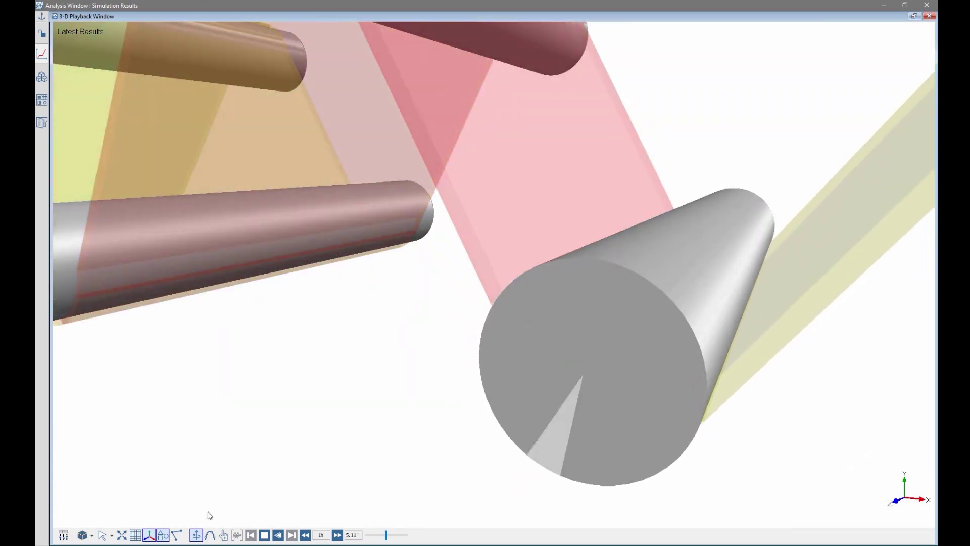
{"action": "left_click", "coordinate": [122, 535]}
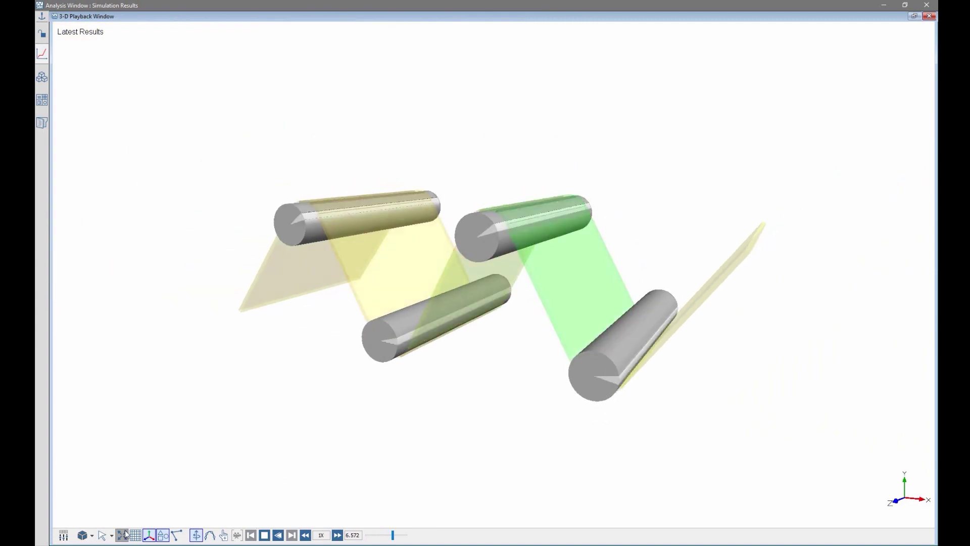
Step: Restore the 3-D playback window to its smaller size and reopen the Probe Plots window beside it
{"action": "left_click", "coordinate": [914, 16]}
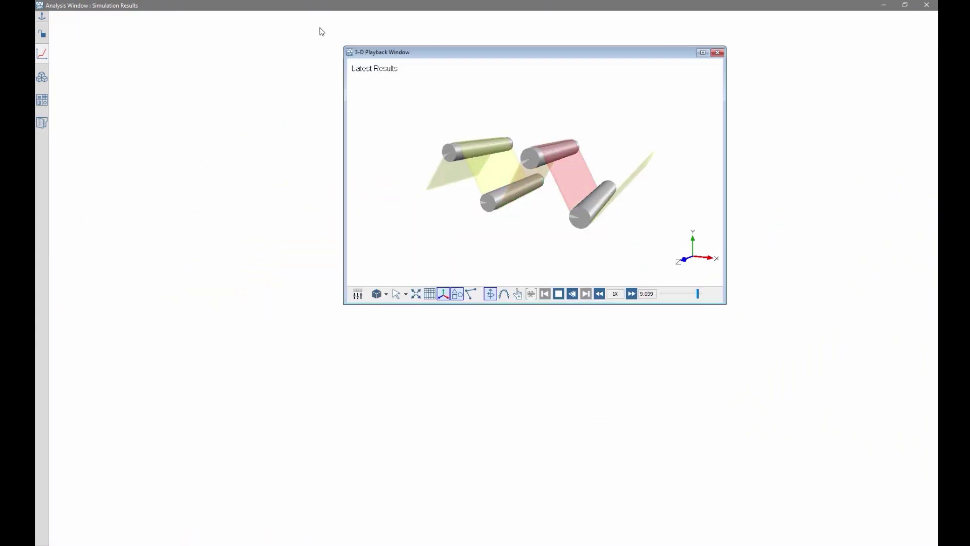
{"action": "left_click", "coordinate": [42, 33]}
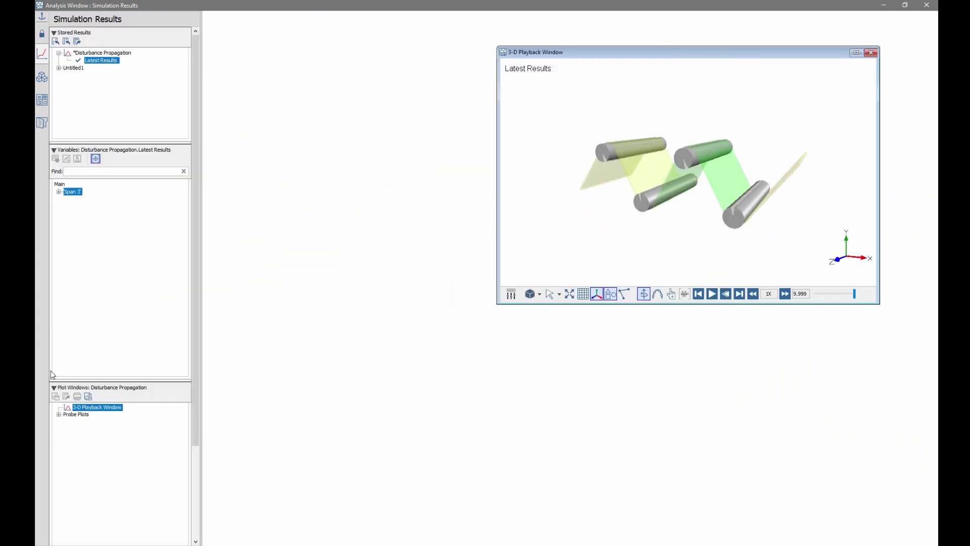
{"action": "double_click", "coordinate": [76, 415]}
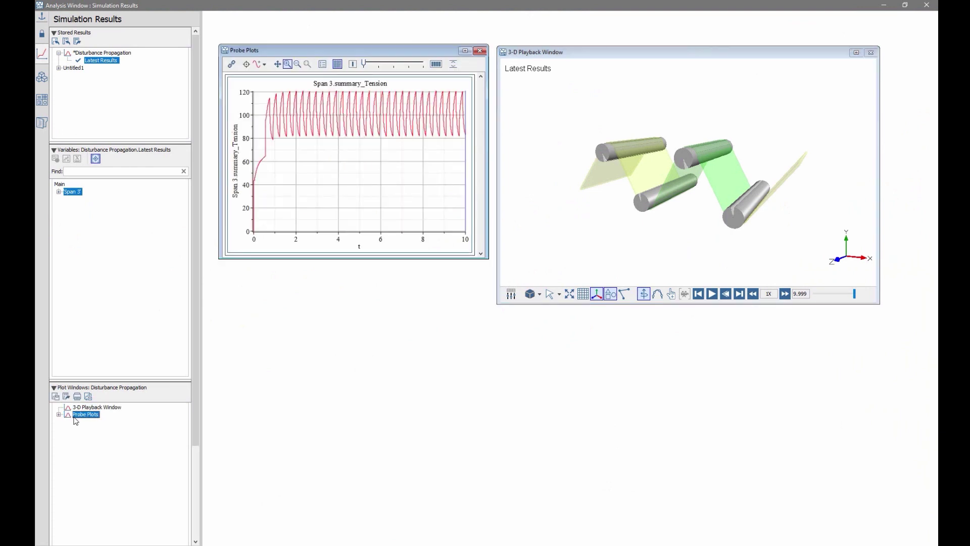
Step: Save the latest Disturbance Propagation results under the name "original"
{"action": "right_click", "coordinate": [100, 62]}
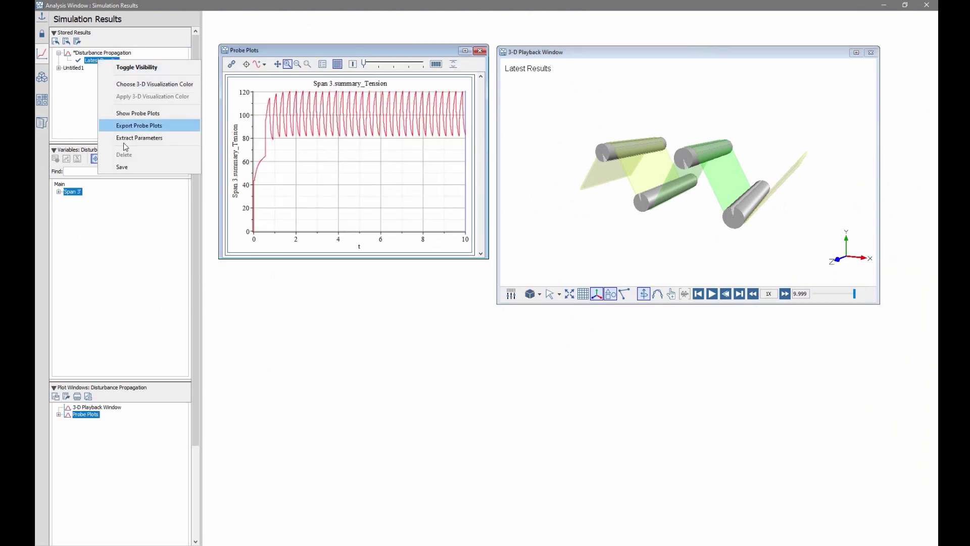
{"action": "left_click", "coordinate": [132, 167]}
{"action": "type", "text": "origi"}
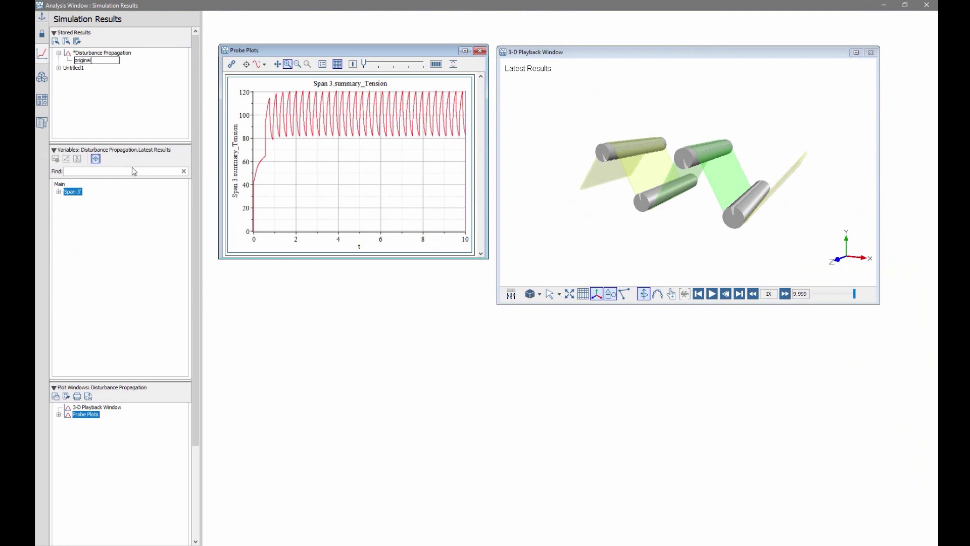
{"action": "type", "text": "nal"}
{"action": "key", "text": "Return"}
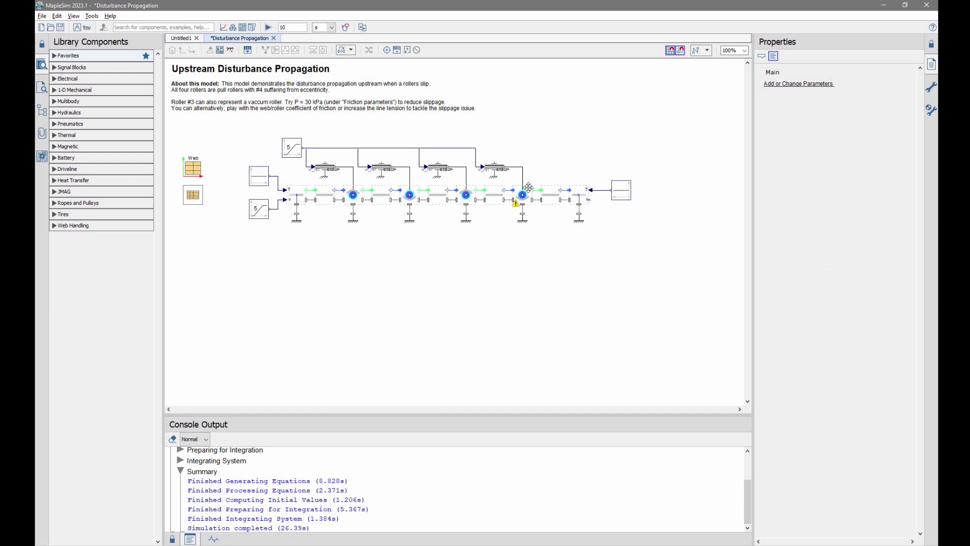
Step: Change the surface pressure P in the friction parameters of roller #3 and rerun the simulation
{"action": "left_click", "coordinate": [471, 188]}
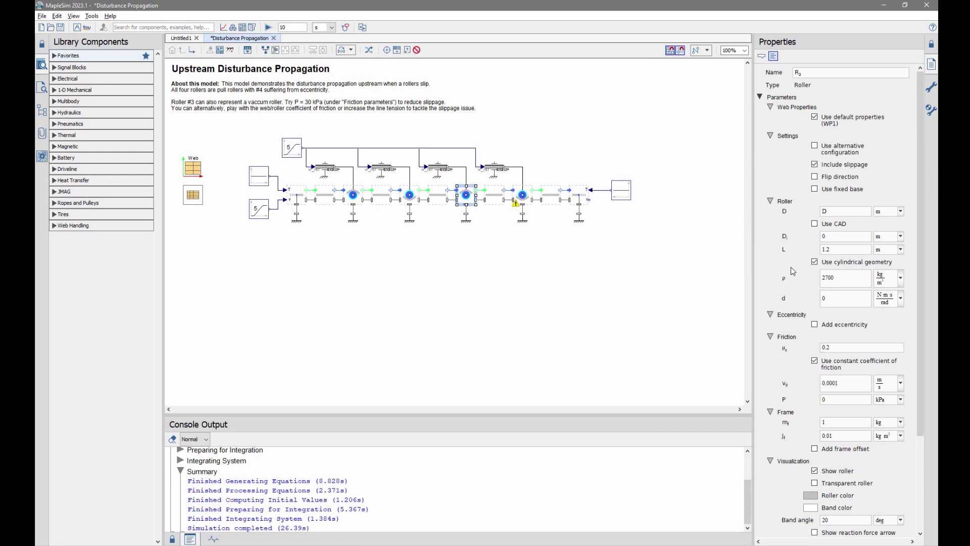
{"action": "left_click", "coordinate": [835, 399]}
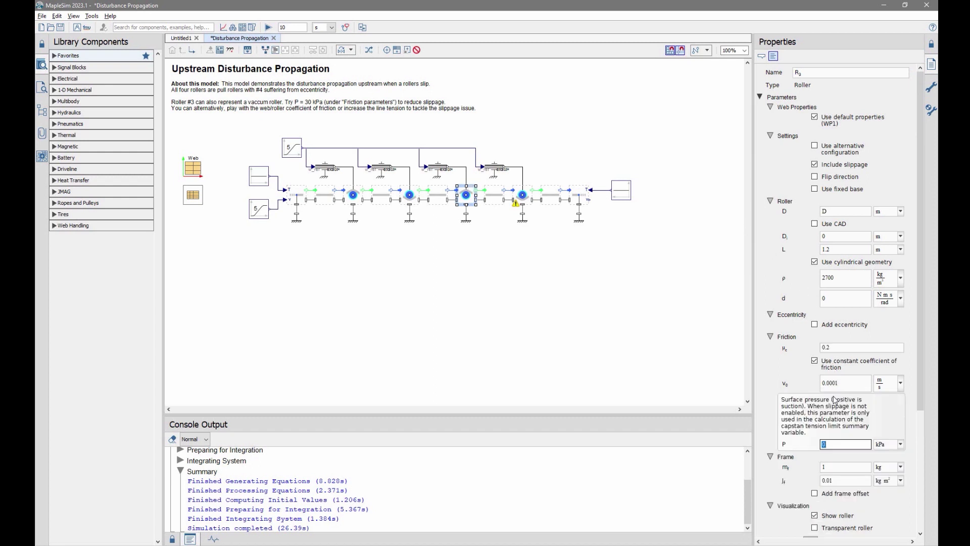
{"action": "left_click", "coordinate": [495, 297]}
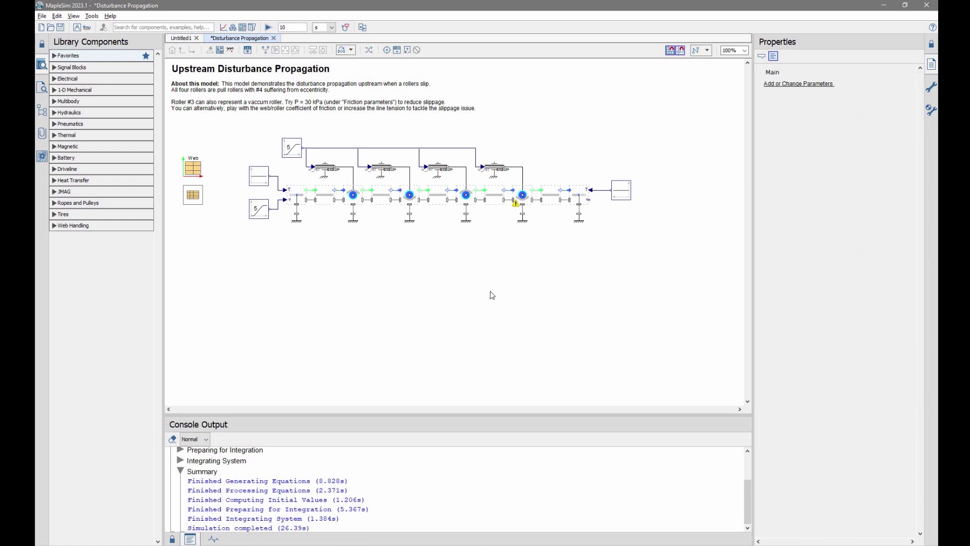
{"action": "left_click", "coordinate": [268, 27]}
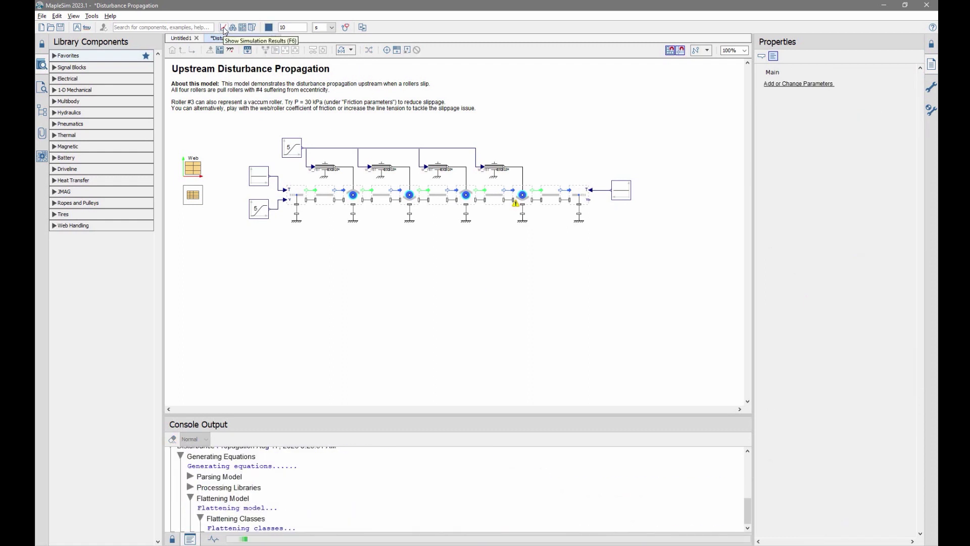
Step: Show the component labels on the model diagram and select roller R3 to review its friction parameters
{"action": "left_click", "coordinate": [73, 16]}
{"action": "left_click", "coordinate": [96, 82]}
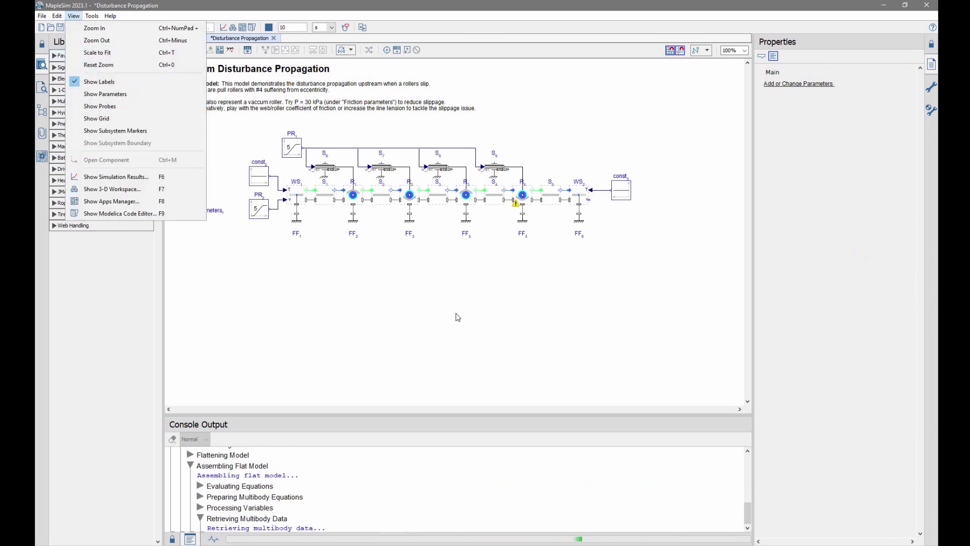
{"action": "scroll", "coordinate": [486, 224], "scroll_direction": "up", "scroll_amount": 1}
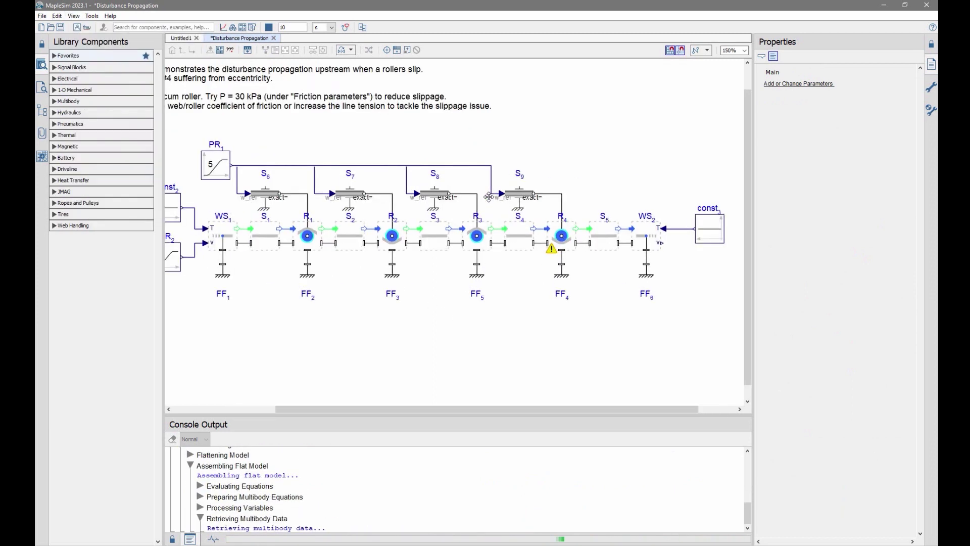
{"action": "left_click", "coordinate": [482, 228]}
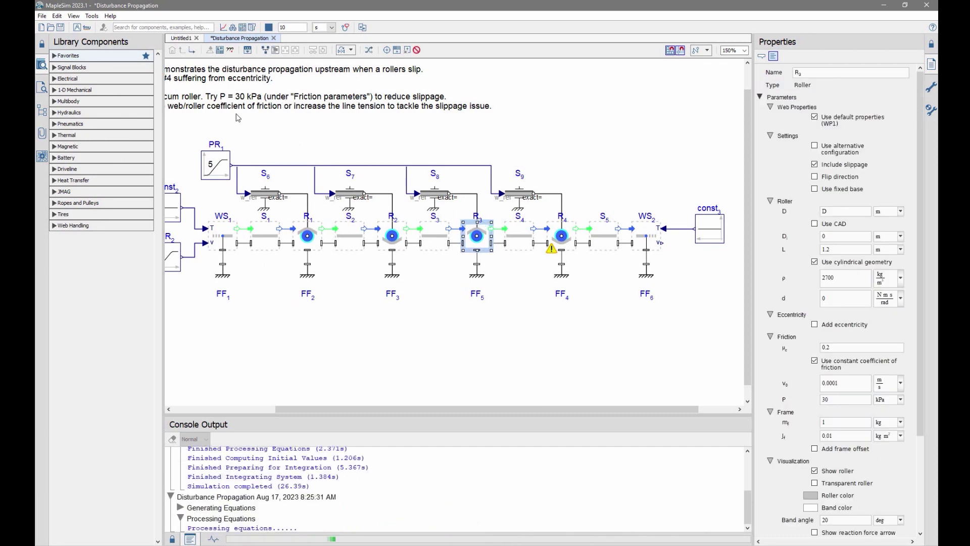
{"action": "left_click_drag", "start_coordinate": [358, 408], "coordinate": [239, 386]}
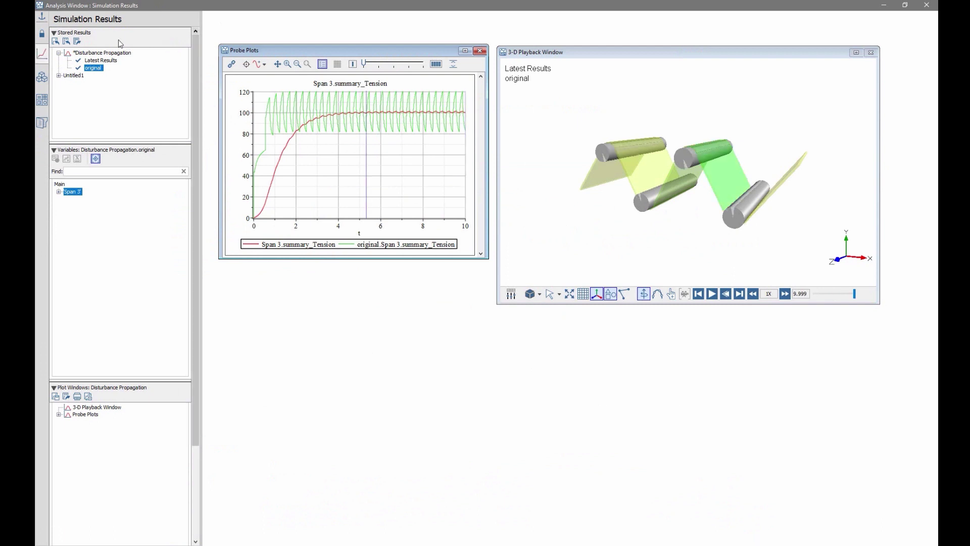
Step: Hide the stored "original" results and play the 3-D animation of the latest results alone, viewing the rollers from another angle
{"action": "left_click", "coordinate": [79, 68]}
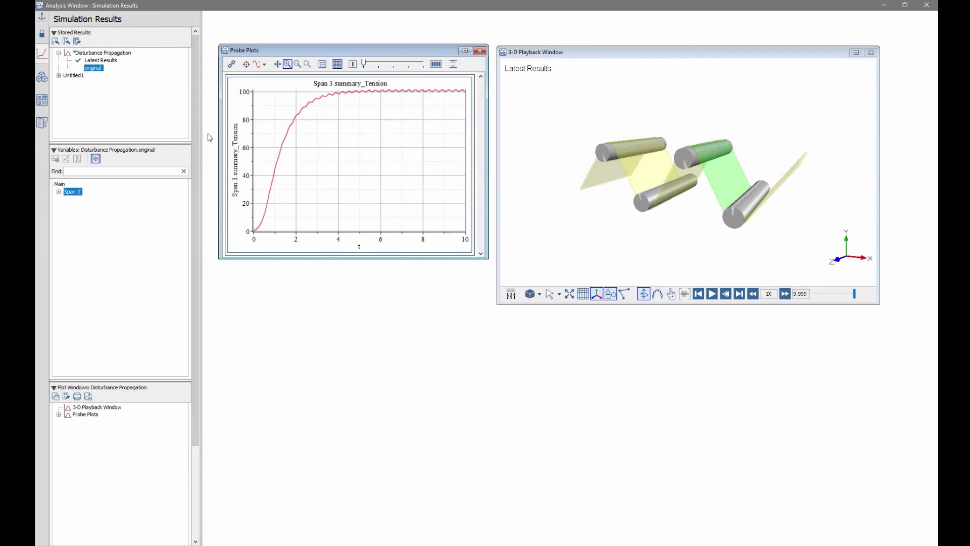
{"action": "left_click", "coordinate": [711, 294]}
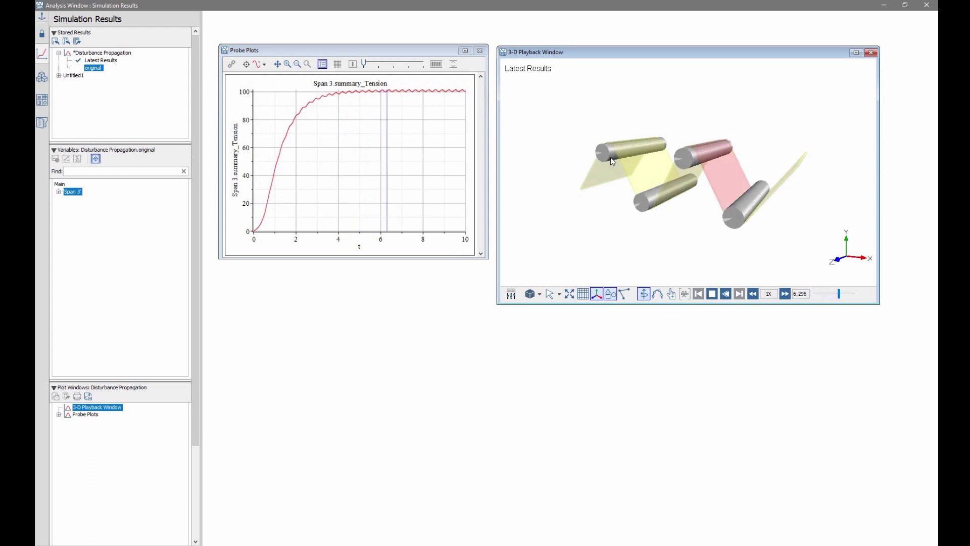
{"action": "left_click_drag", "start_coordinate": [607, 164], "coordinate": [629, 187]}
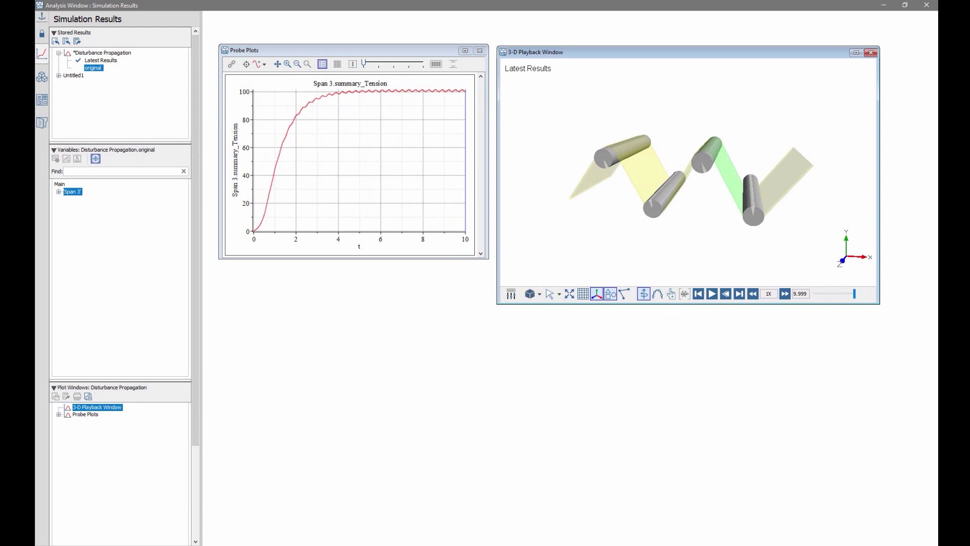